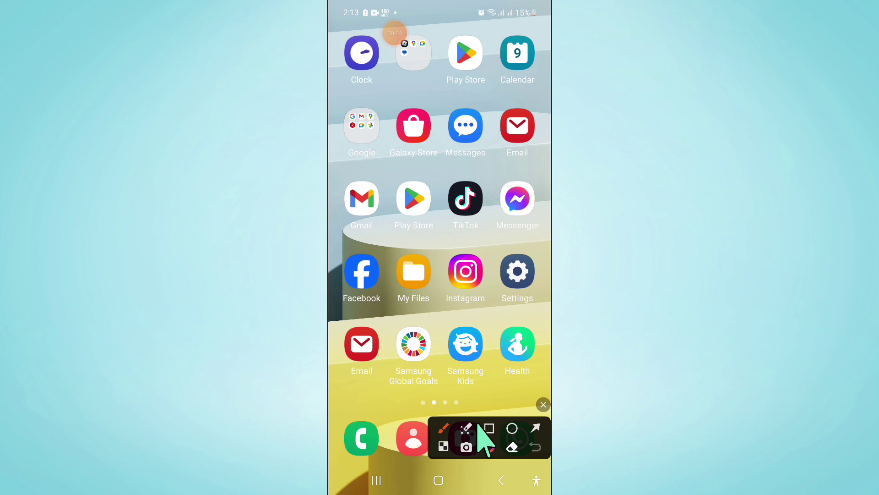
Highlight the Settings app with an outline and arrow, then open Settings.
left_click_drag(491, 246, 544, 317)
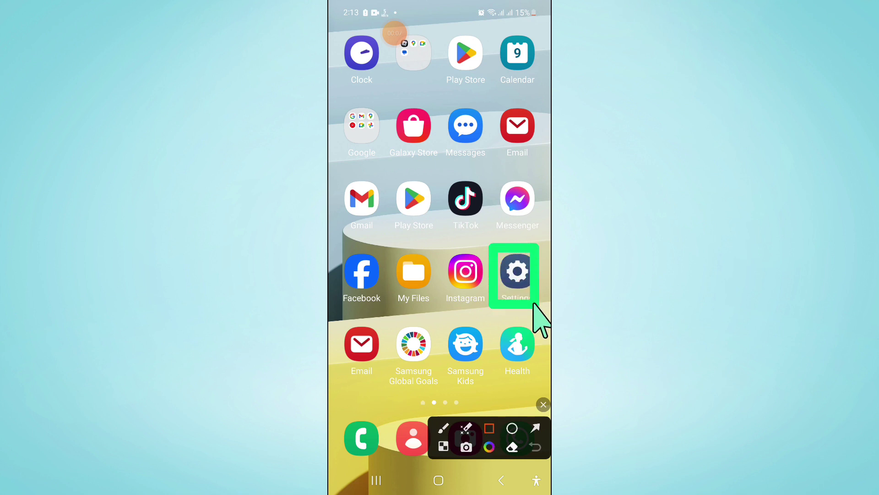
left_click_drag(335, 275, 481, 283)
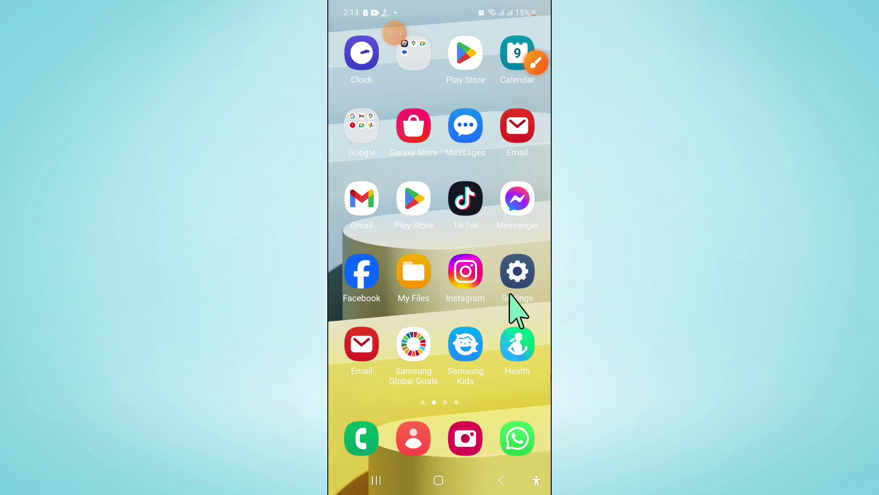
left_click(518, 289)
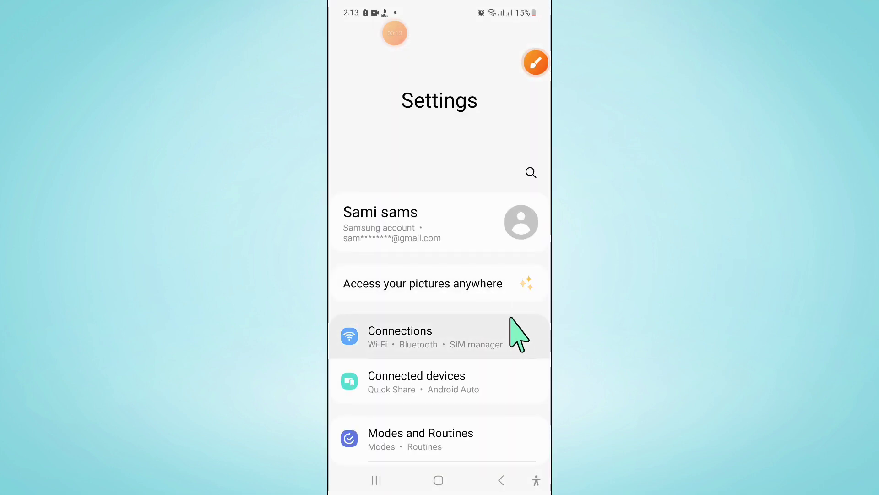
scroll(523, 315, "down", 5)
scroll(522, 315, "down", 5)
scroll(522, 315, "down", 3)
Scroll down Settings and mark the Apps entry with an outline and arrow.
left_click(522, 326)
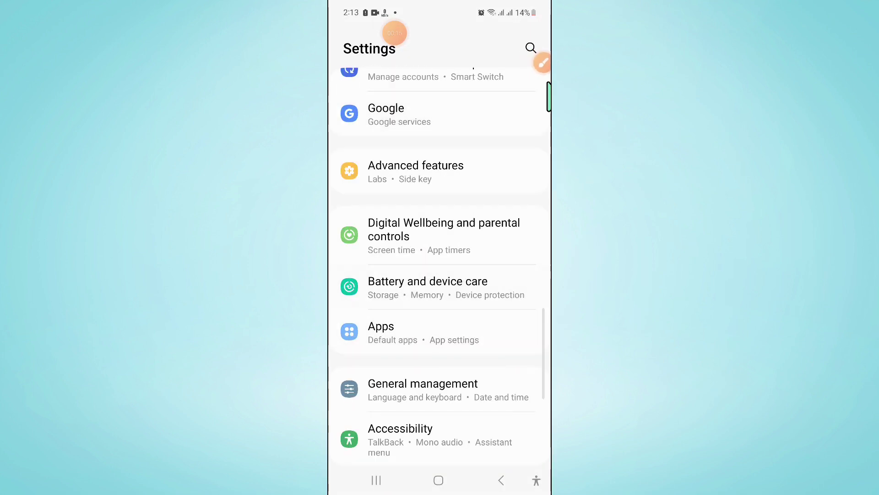
left_click(537, 64)
left_click(489, 429)
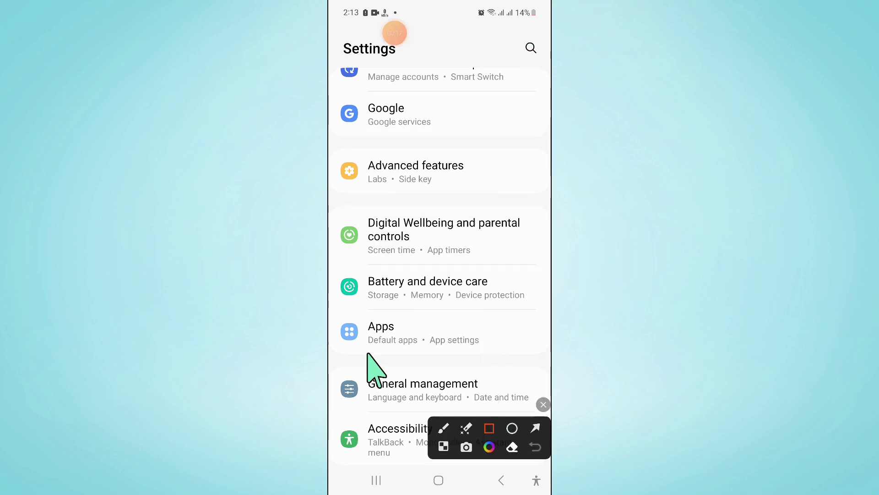
left_click_drag(332, 311, 543, 359)
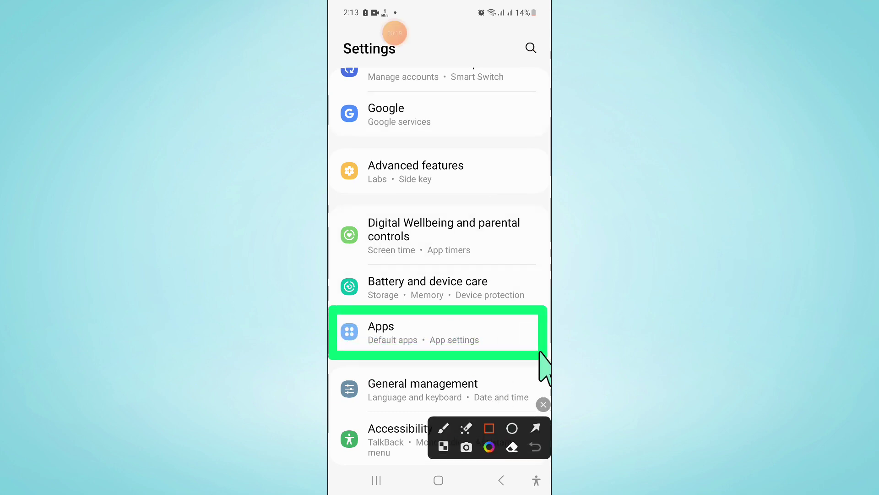
left_click_drag(332, 439, 374, 365)
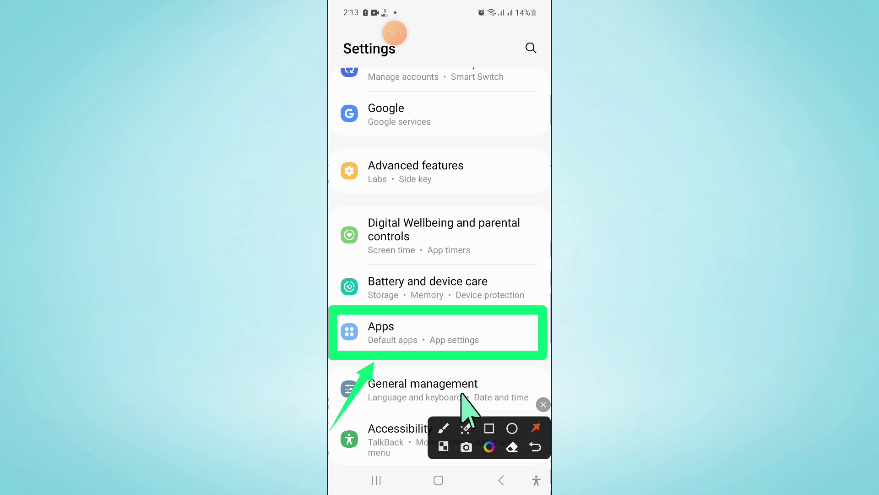
left_click(544, 404)
Open Apps and mark the Google Play Store entry with an outline and arrow.
left_click(423, 333)
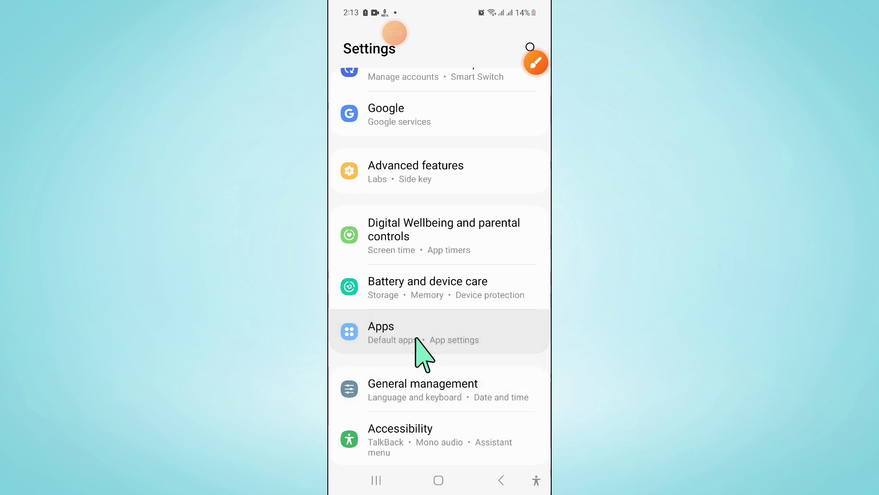
scroll(451, 378, "down", 5)
scroll(451, 385, "down", 5)
scroll(446, 391, "down", 5)
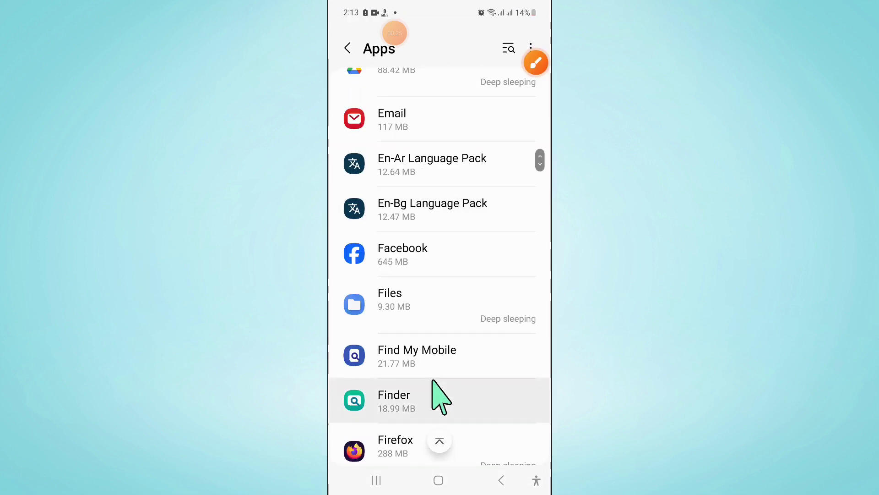
scroll(443, 397, "down", 5)
scroll(442, 395, "down", 10)
scroll(442, 392, "up", 2)
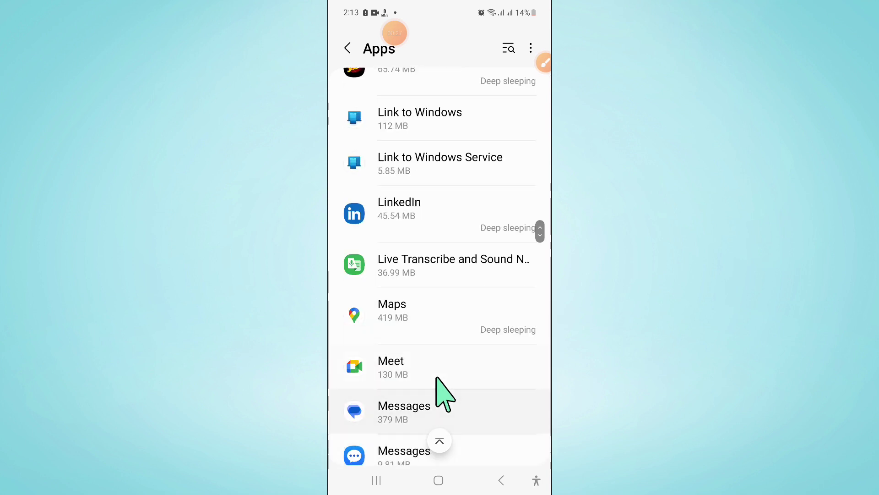
scroll(444, 392, "up", 2)
scroll(442, 385, "up", 4)
scroll(440, 378, "up", 3)
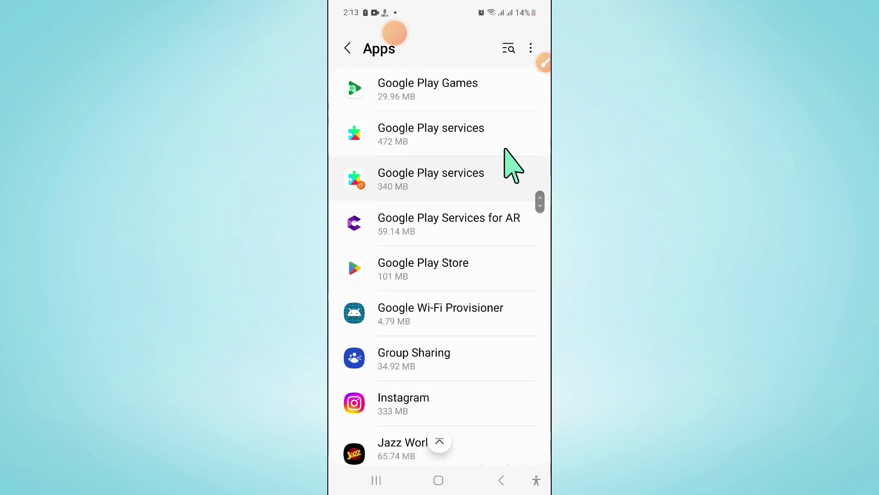
left_click(536, 64)
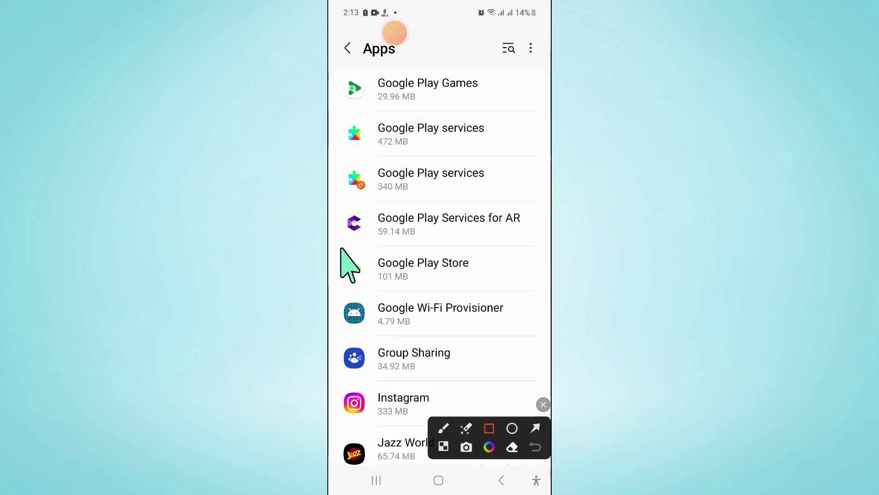
left_click_drag(335, 247, 546, 296)
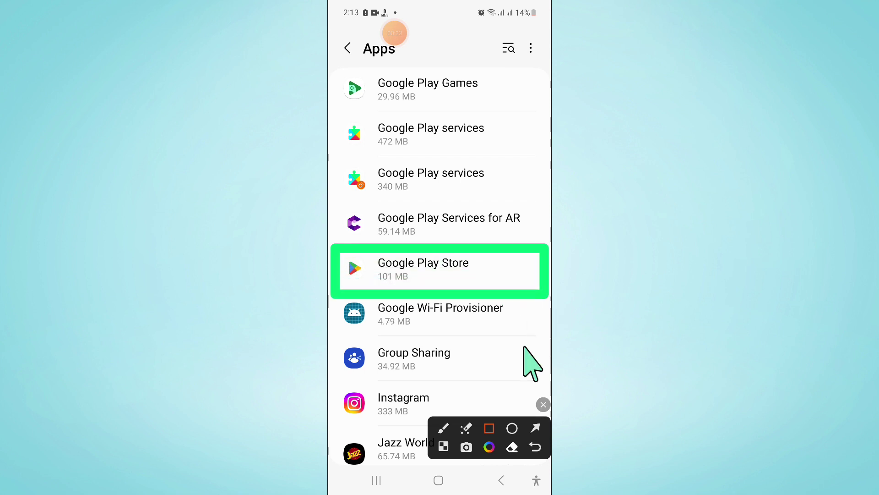
left_click(536, 430)
left_click_drag(340, 406, 389, 302)
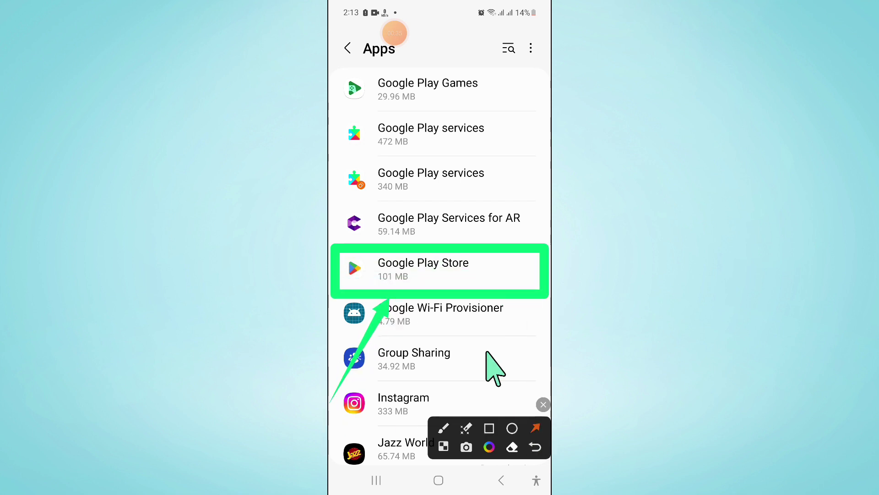
left_click(535, 447)
Open Google Play Store's App info and mark its 101 MB Storage entry.
left_click(419, 272)
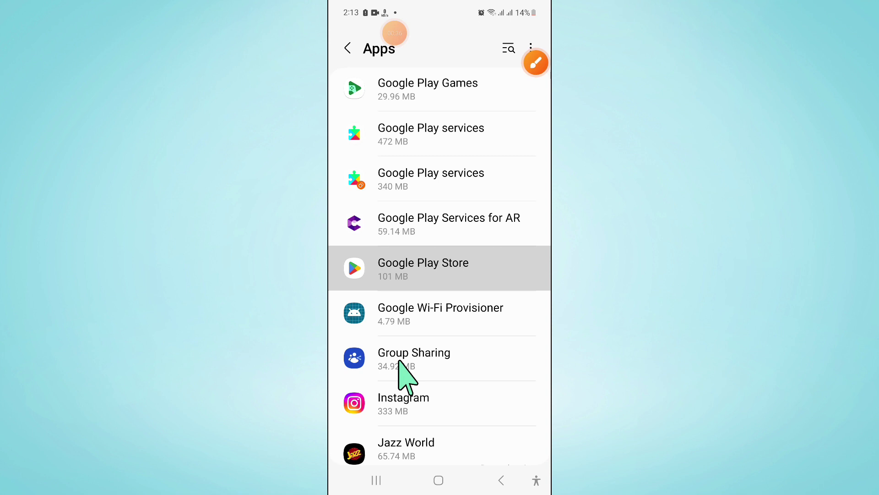
scroll(427, 385, "down", 5)
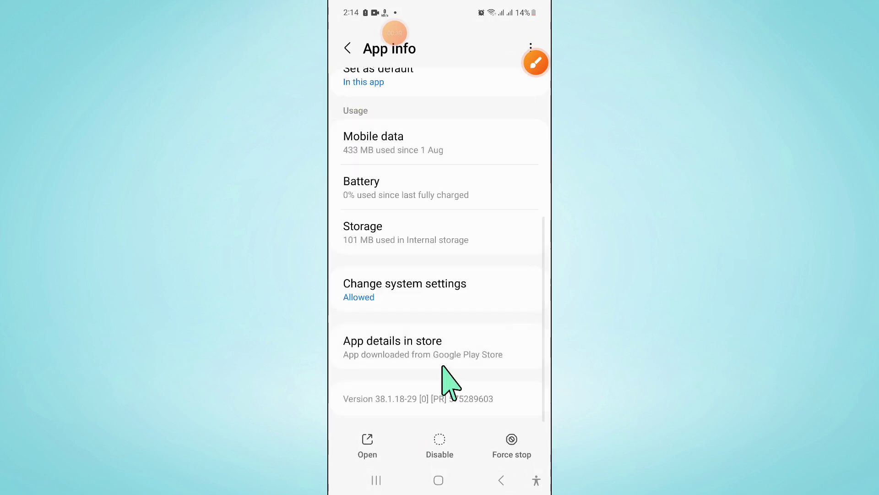
left_click(450, 344)
left_click(536, 63)
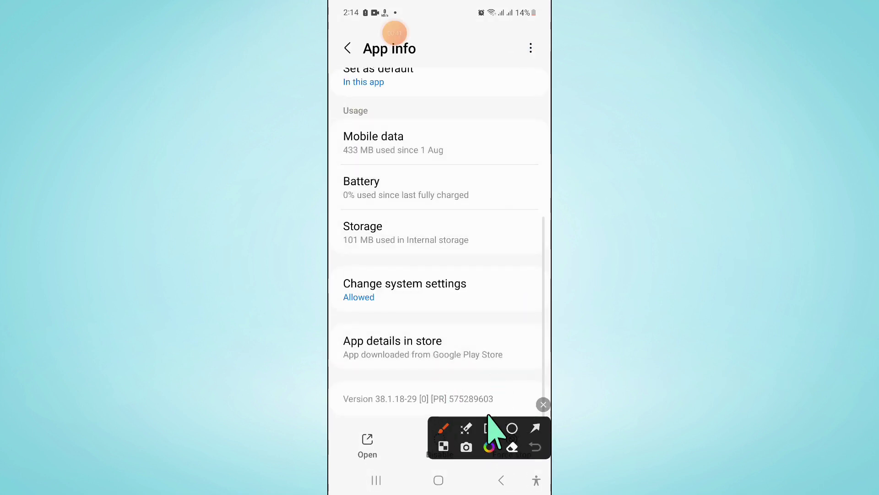
left_click_drag(335, 210, 545, 261)
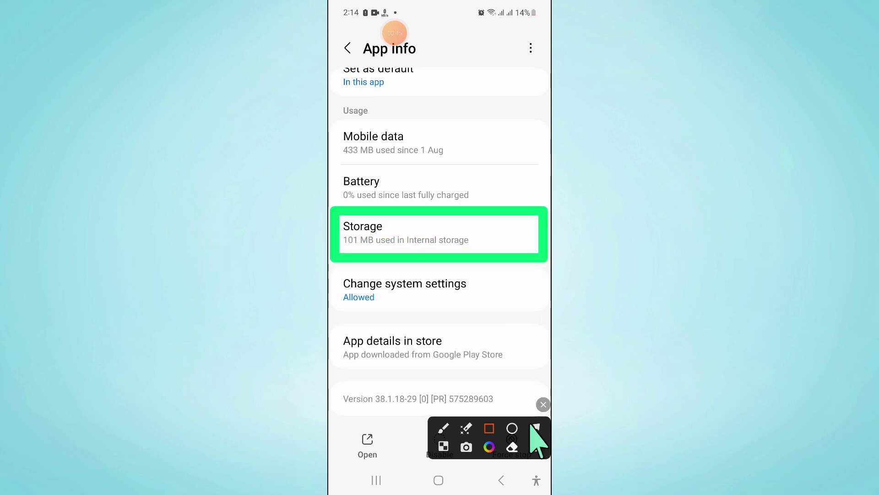
left_click_drag(335, 413, 371, 278)
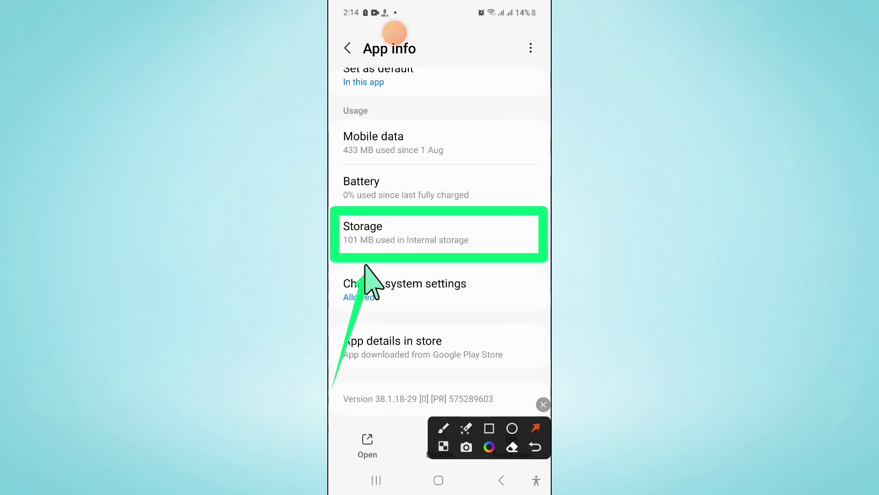
Open Google Play Store's Storage page and move the annotation toolbar aside.
left_click(543, 405)
left_click(426, 234)
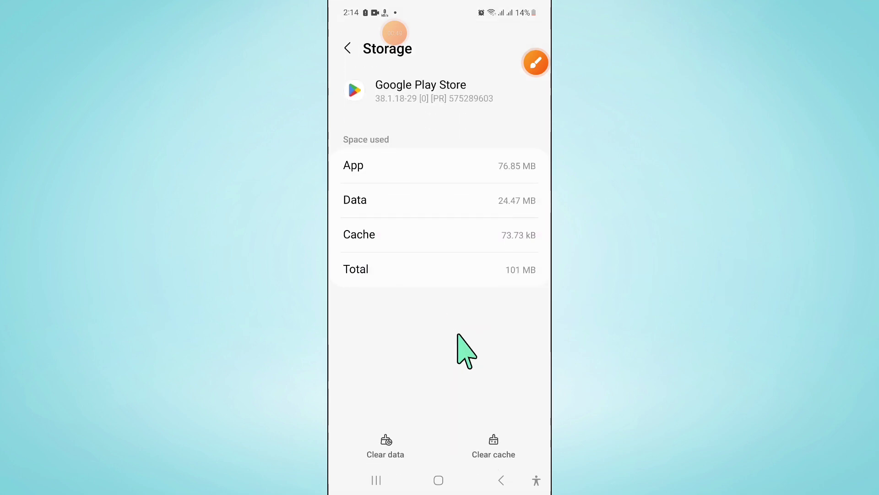
left_click(535, 64)
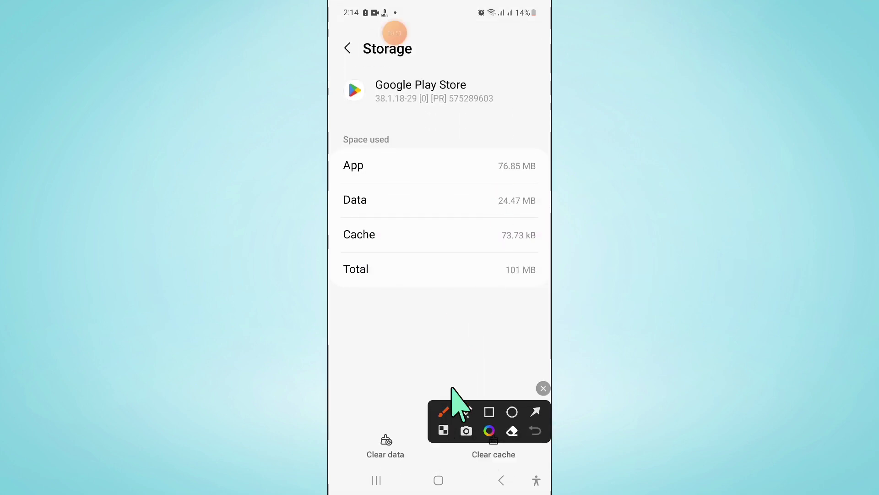
left_click_drag(453, 440, 515, 138)
left_click(489, 110)
Mark the Clear data and Clear cache options, clear cache to 0 B, and start Clear data.
left_click_drag(360, 424, 529, 466)
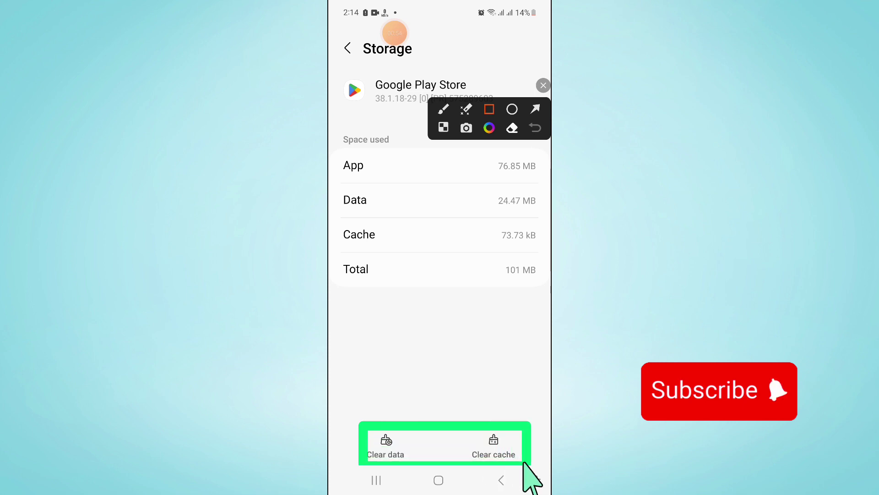
left_click(537, 110)
left_click_drag(502, 285, 495, 416)
left_click_drag(416, 347, 400, 416)
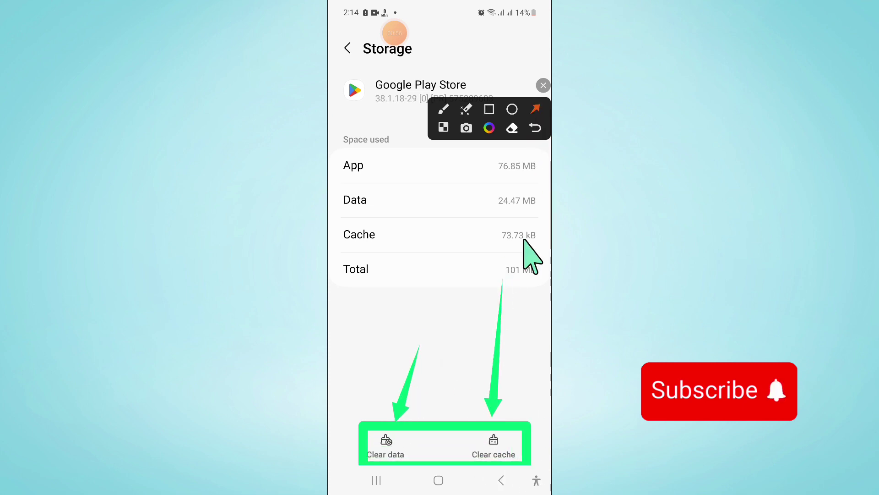
left_click(542, 85)
left_click(493, 447)
left_click(386, 447)
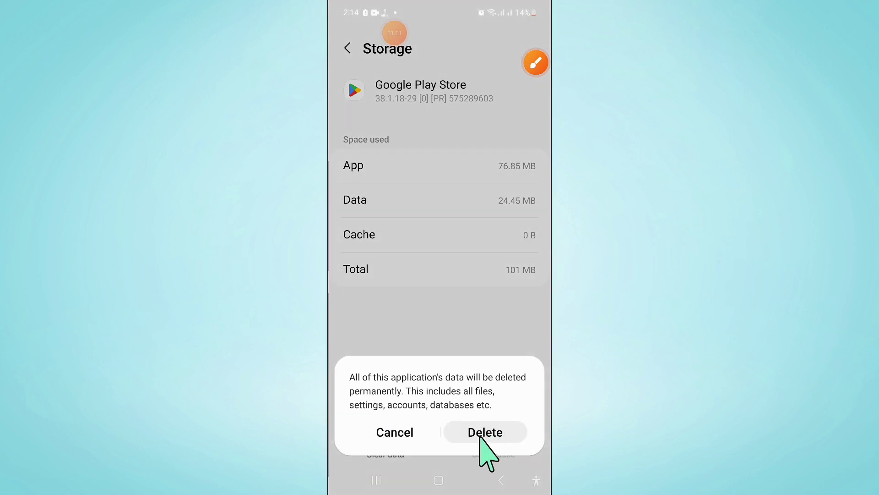
Cancel the Play Store data deletion and return to the top of the Apps list.
left_click(412, 435)
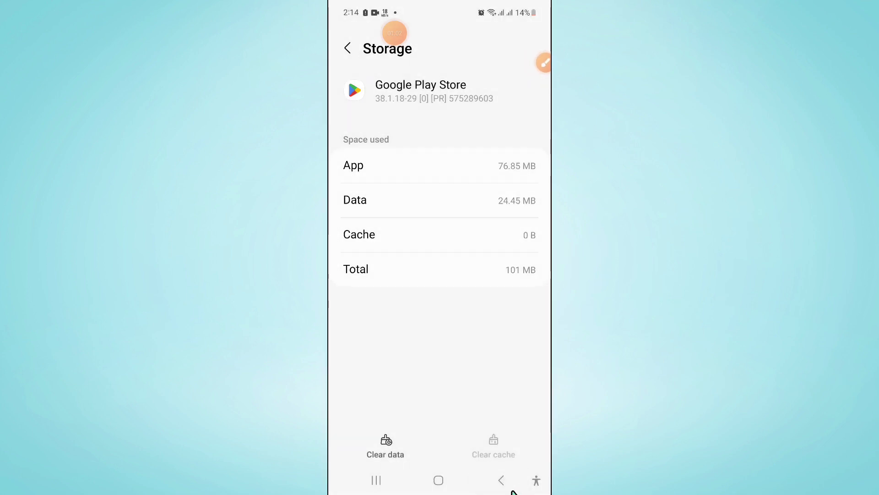
left_click(501, 481)
scroll(467, 343, "up", 5)
scroll(464, 348, "up", 5)
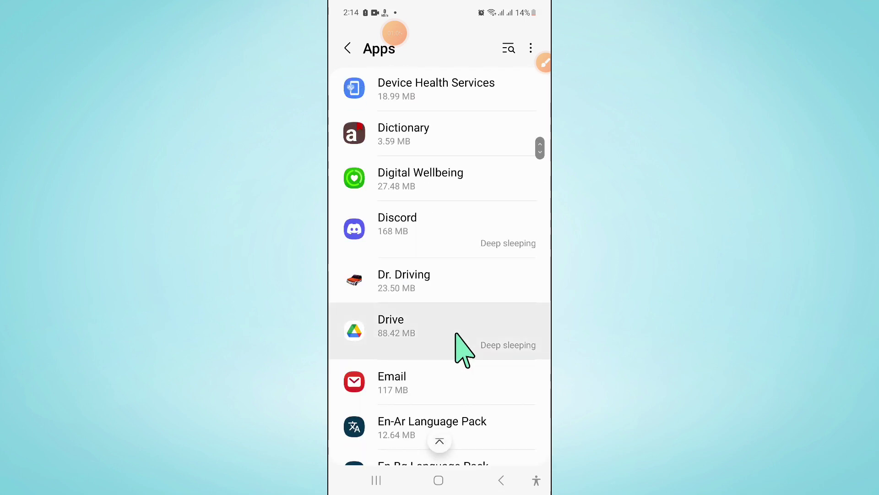
scroll(464, 346, "up", 8)
scroll(470, 324, "up", 5)
key("ctrl+1")
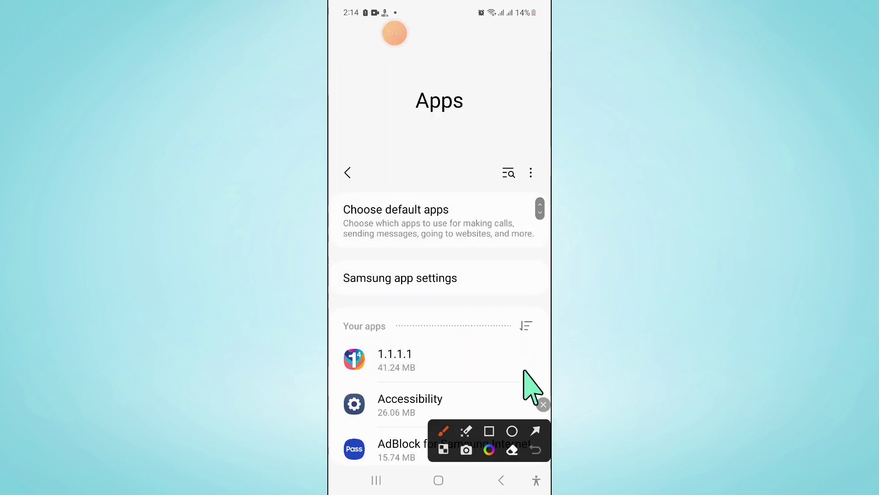
left_click(512, 429)
left_click_drag(508, 310, 536, 344)
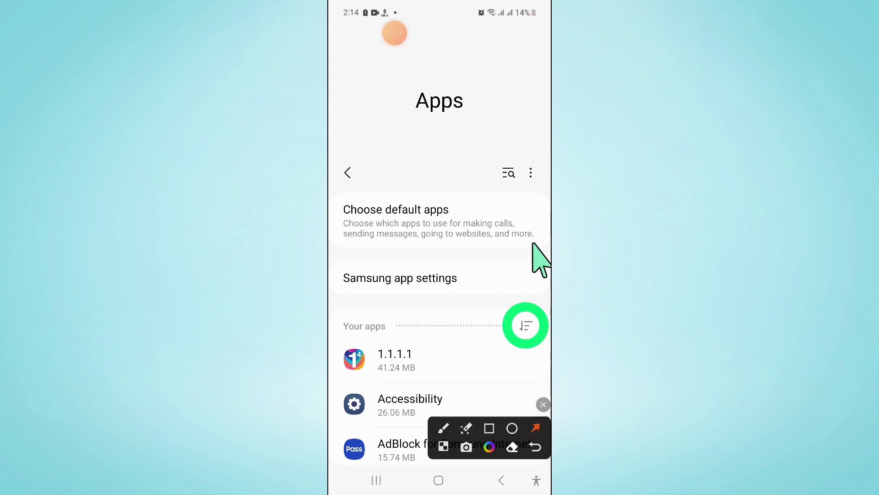
left_click_drag(538, 247, 527, 296)
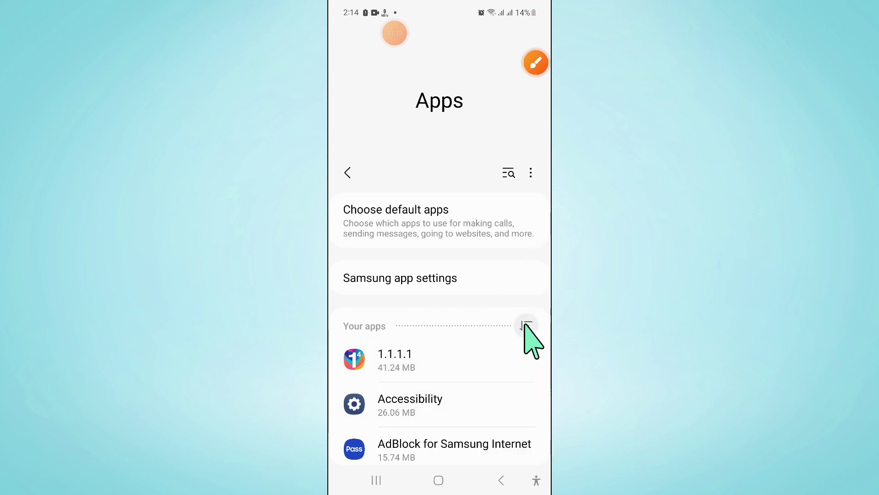
Turn on Show system apps in the Filter and sort options.
left_click(527, 326)
left_click(516, 108)
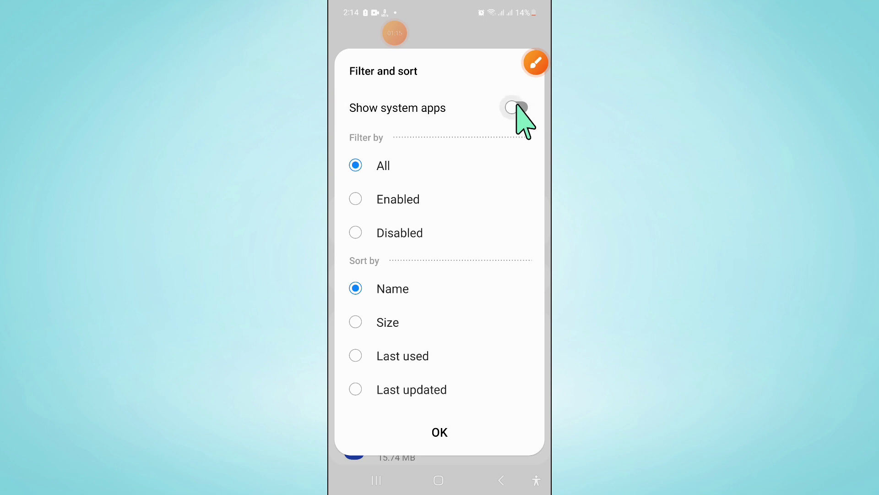
left_click(440, 453)
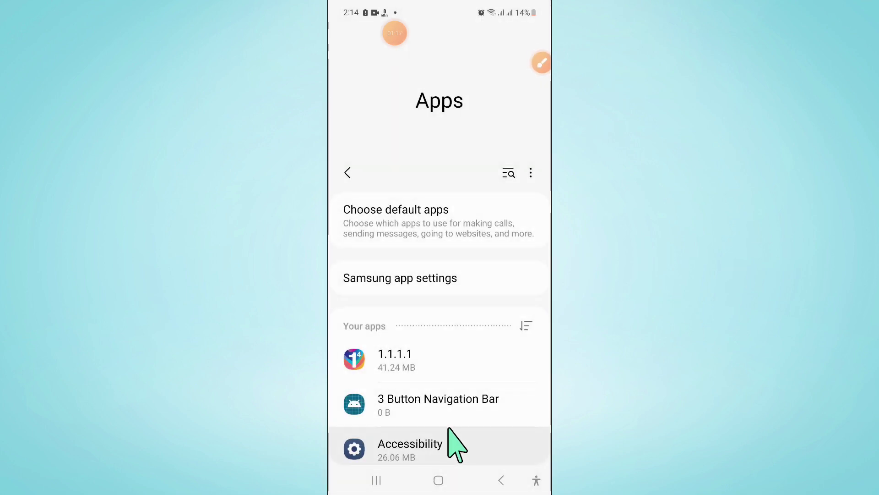
scroll(516, 398, "down", 10)
scroll(516, 385, "down", 8)
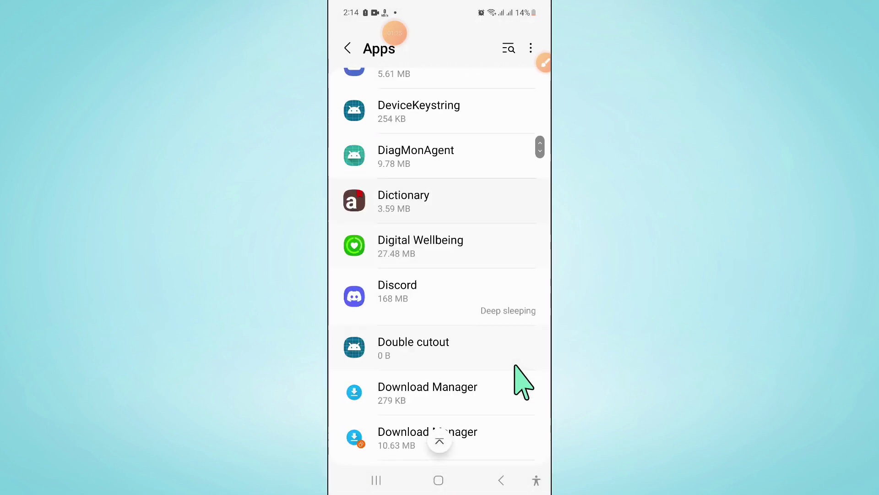
scroll(522, 381, "down", 3)
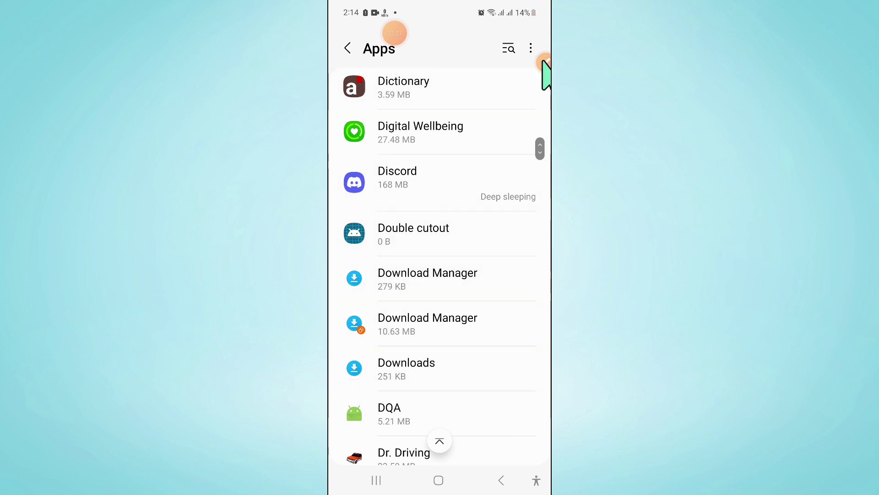
Mark the 279 KB Download Manager entry with an outline and arrow.
left_click(489, 436)
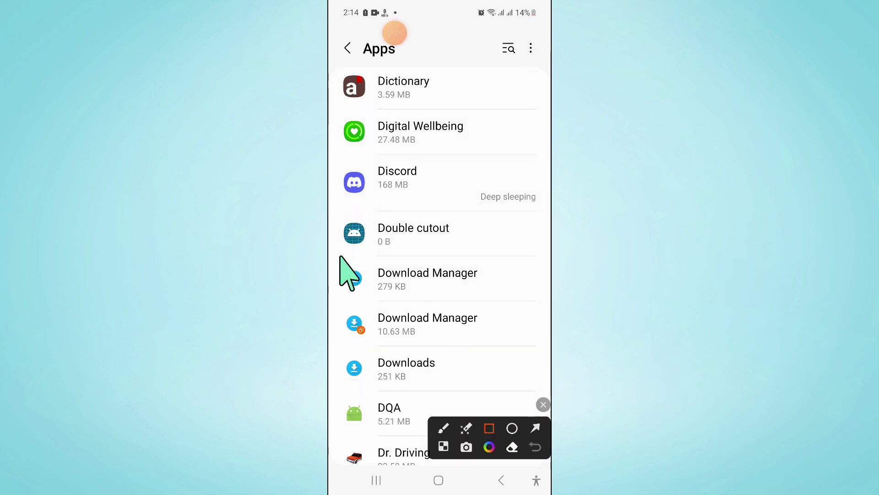
mouse_move(332, 255)
left_mouse_down()
mouse_move(364, 278)
mouse_move(547, 302)
left_mouse_up()
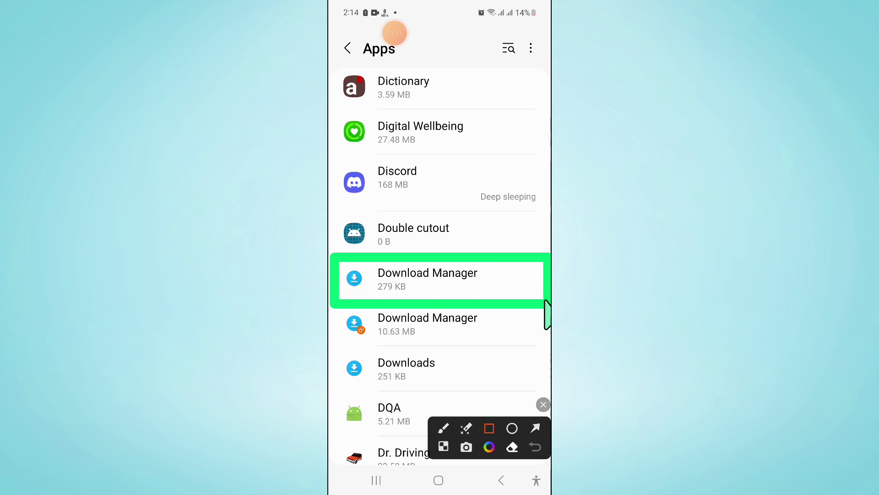
left_click(536, 429)
left_click_drag(333, 399, 388, 313)
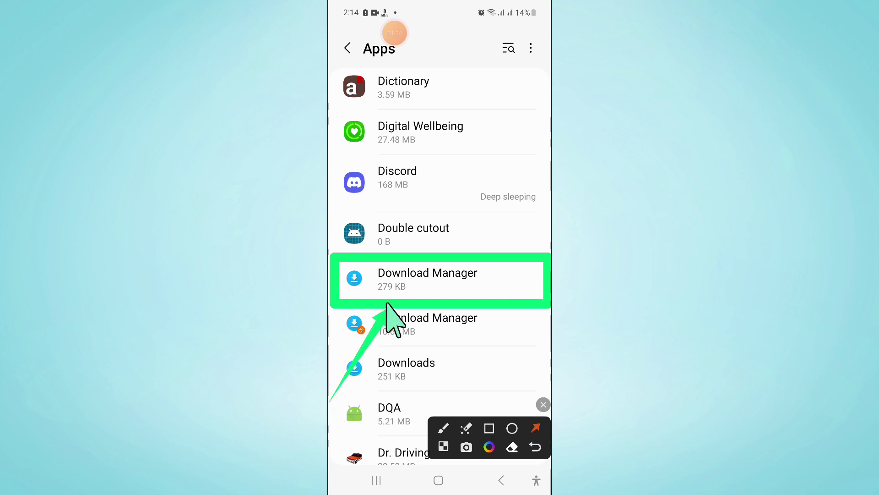
key("Escape")
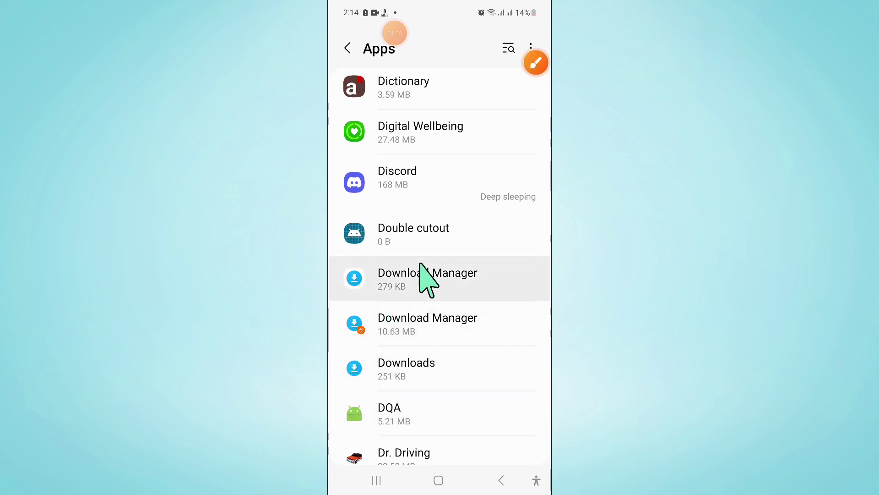
Open Download Manager's App info, mark its 293 KB Storage entry, and open Storage.
left_click(431, 286)
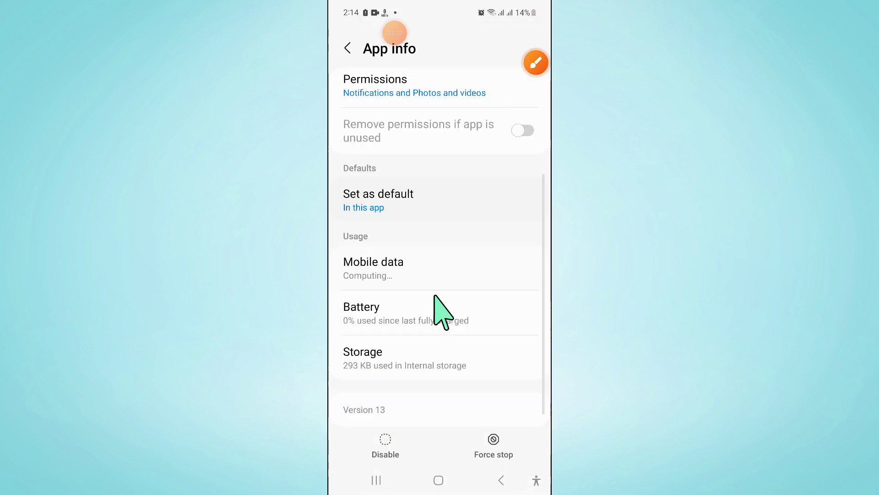
left_click(535, 64)
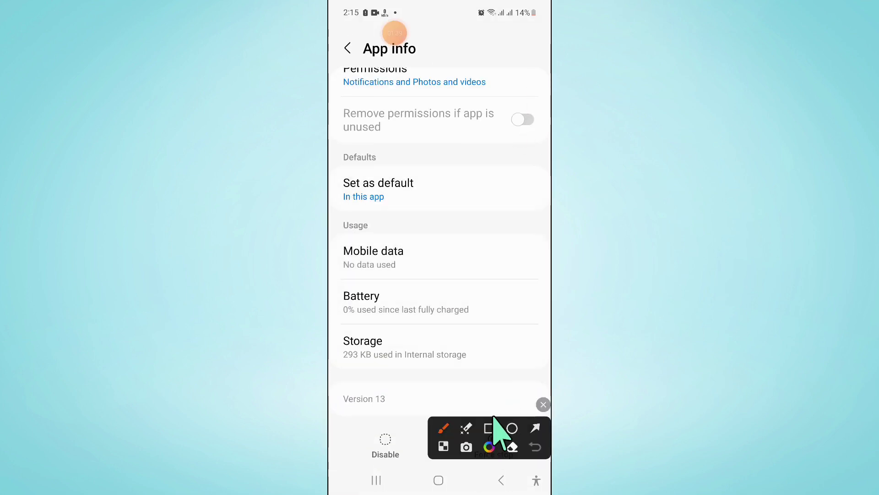
left_click(489, 428)
left_click_drag(332, 325, 542, 372)
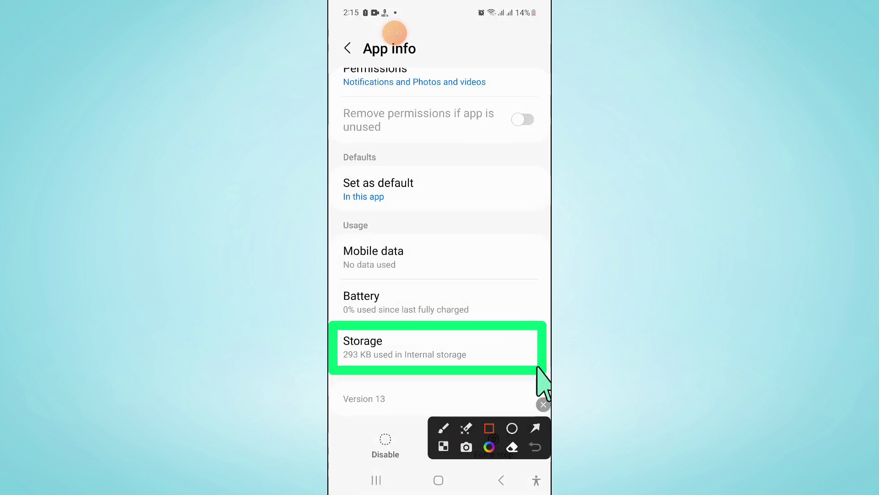
left_click(535, 429)
left_click_drag(331, 453, 366, 379)
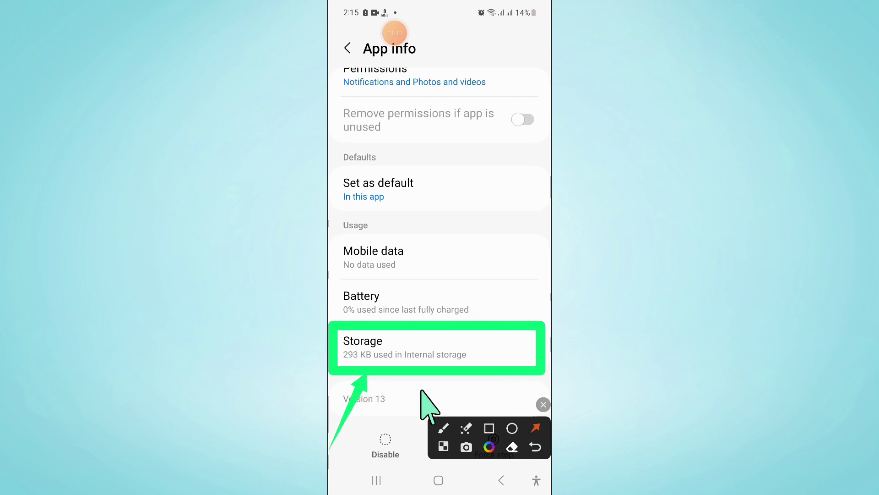
left_click(543, 405)
left_click(473, 351)
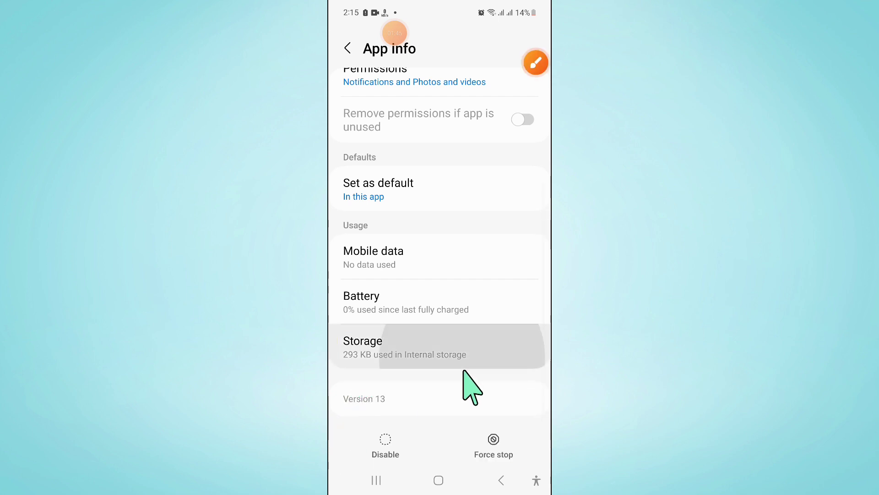
Mark Download Manager's Clear data and Clear cache options with an outline and arrows.
left_click(473, 450)
left_click(535, 64)
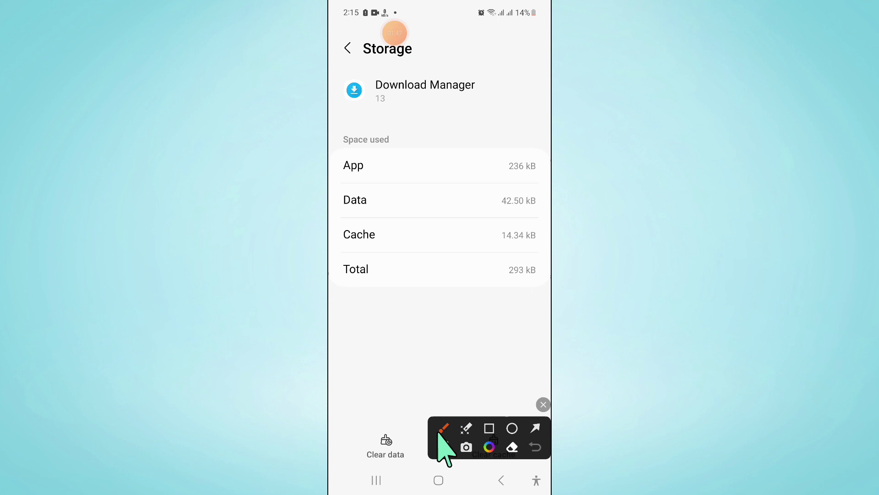
left_click_drag(447, 440, 505, 227)
left_click(489, 201)
left_click_drag(351, 424, 537, 463)
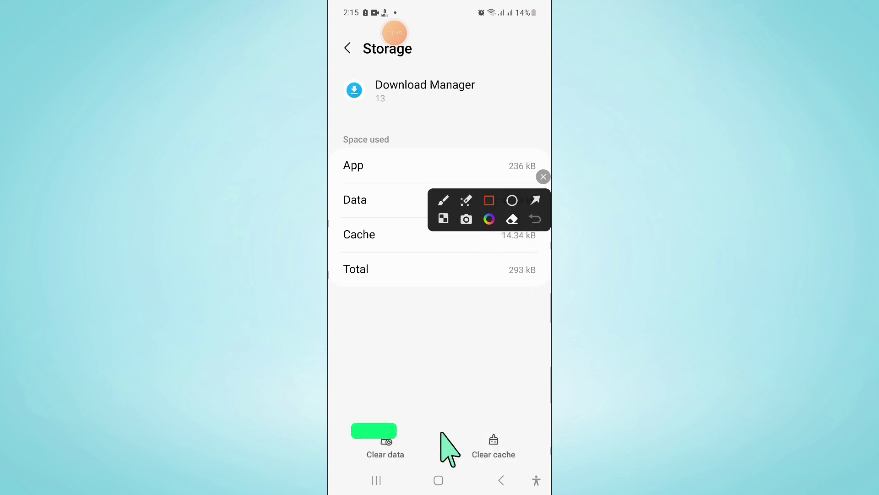
left_click_drag(517, 309, 505, 415)
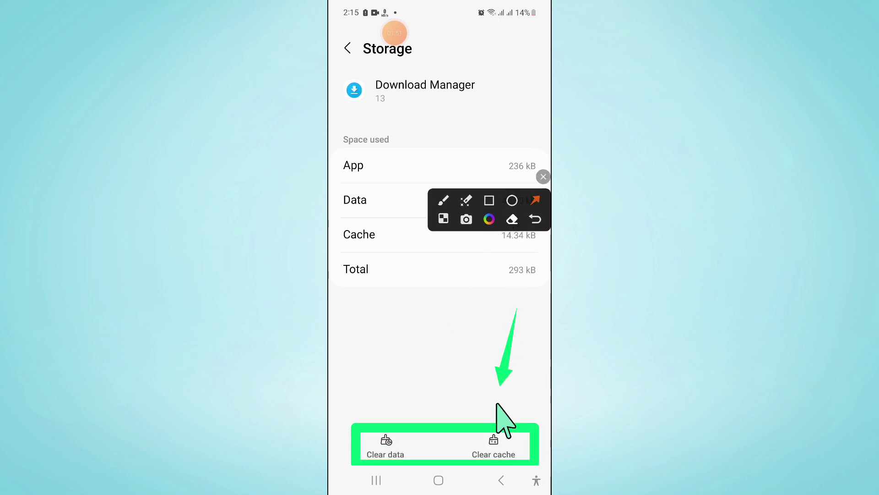
left_click_drag(443, 299, 395, 415)
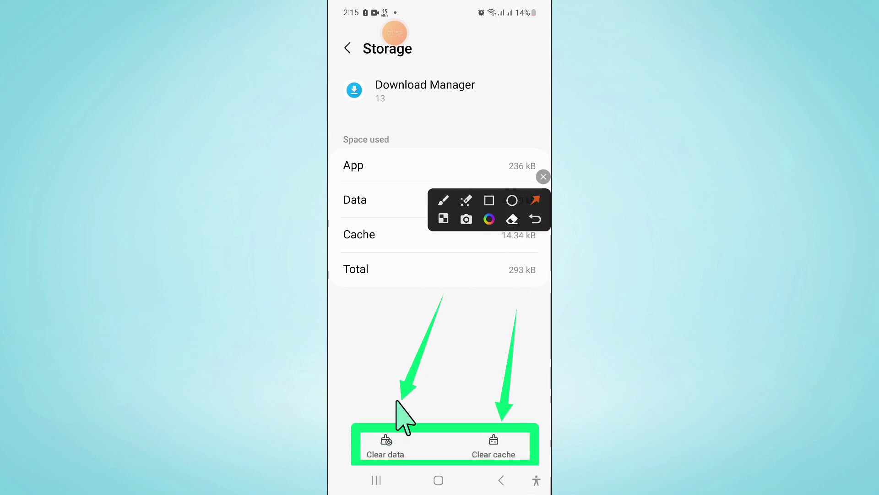
left_click(543, 176)
Clear Download Manager's cache to 0 B, start Clear data, then go Home.
left_click(494, 447)
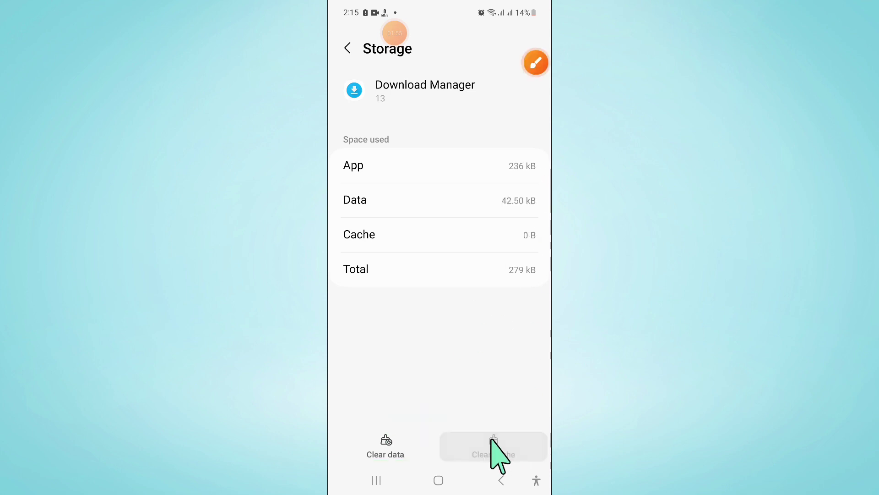
left_click(399, 447)
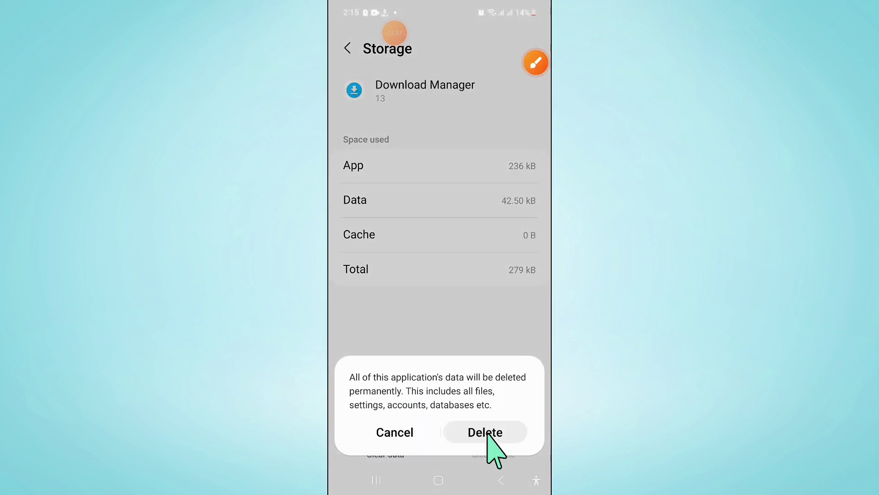
left_click(438, 482)
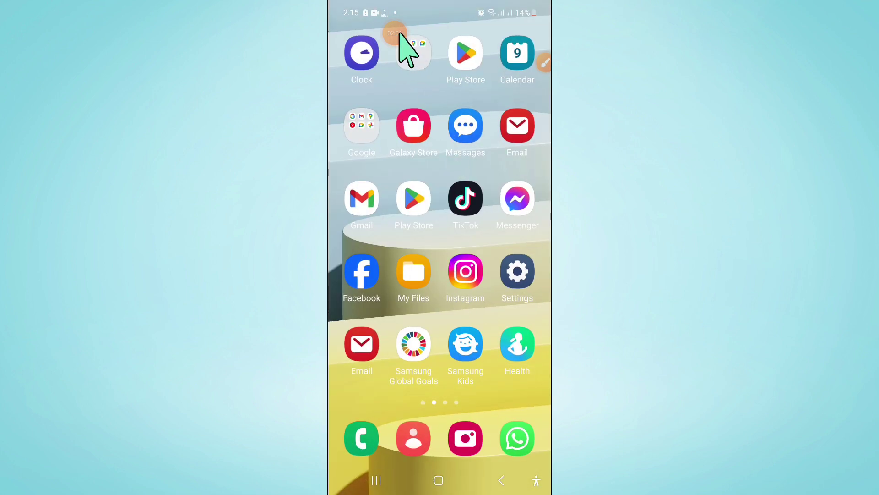